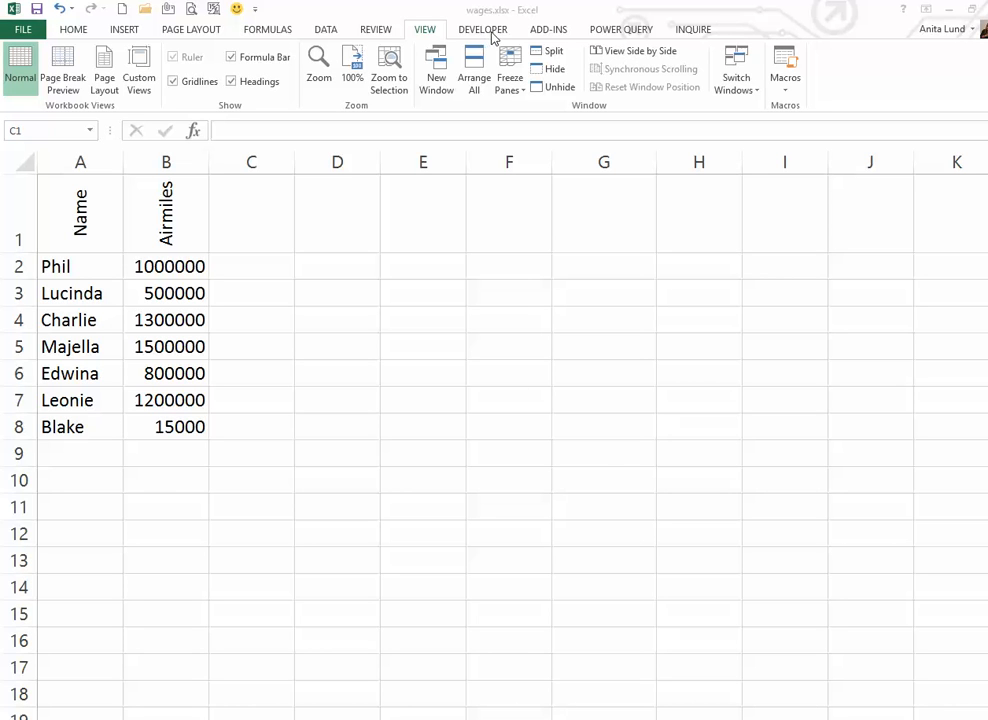
Step: Enable the Developer tab through the ribbon customization options and switch to it
right_click(281, 37)
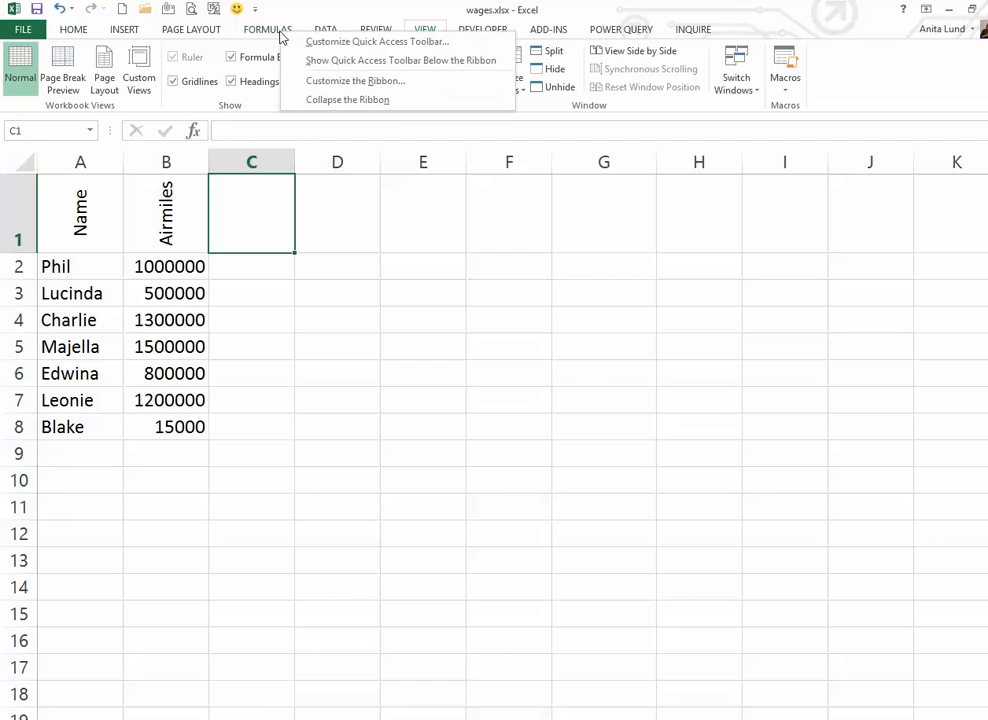
left_click(413, 88)
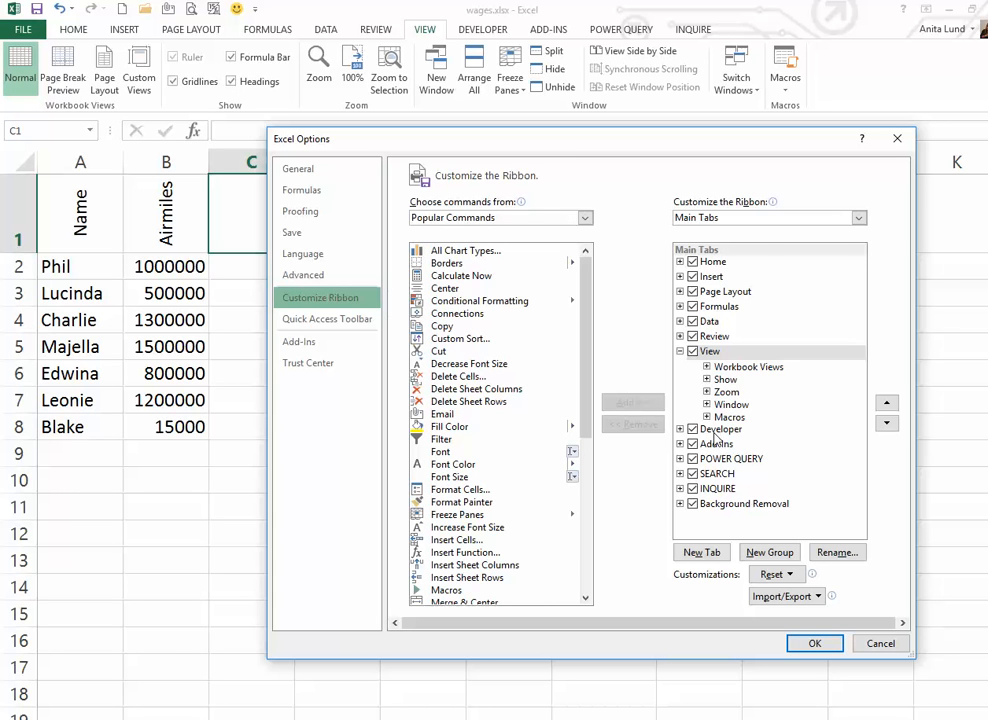
left_click(815, 644)
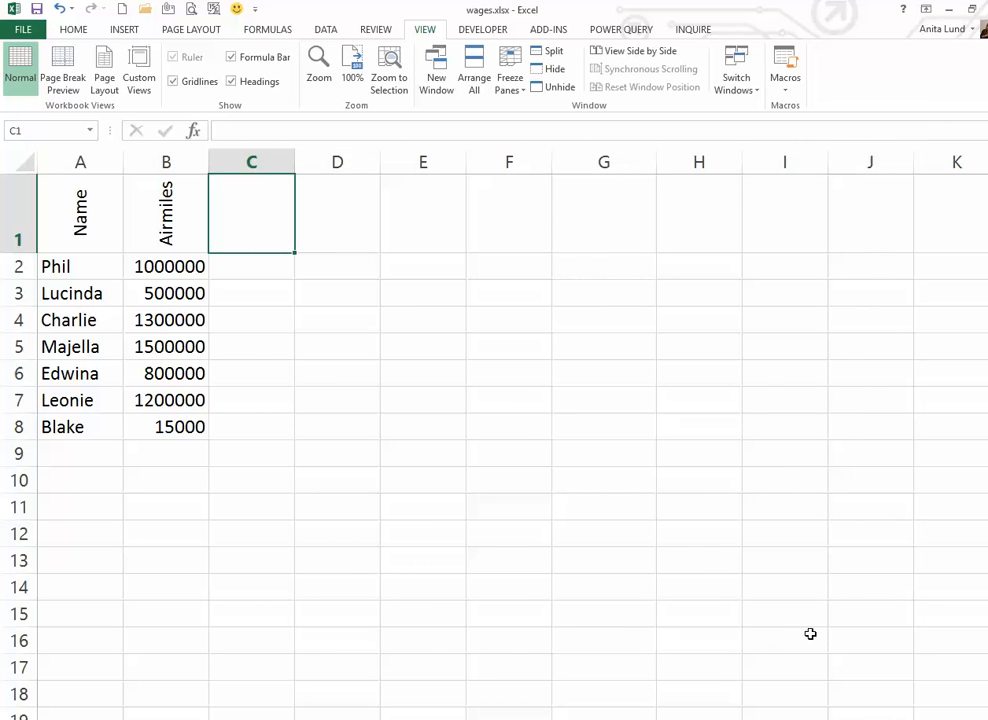
left_click(490, 30)
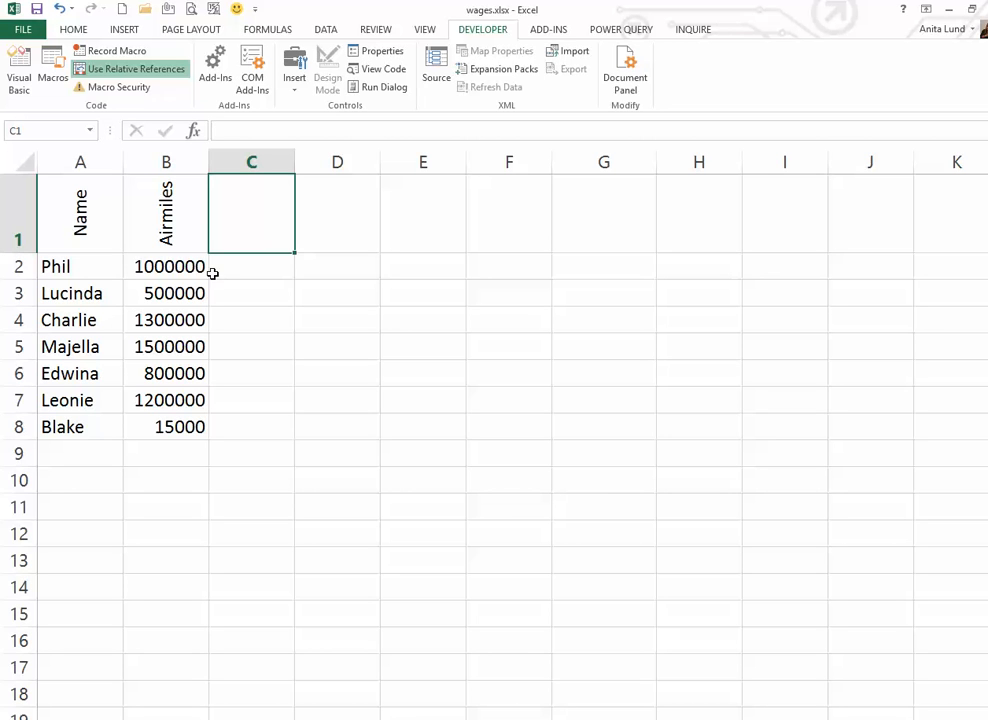
Step: Demonstrate moving from B7 to B8, then switch on Use Relative References
left_click(180, 401)
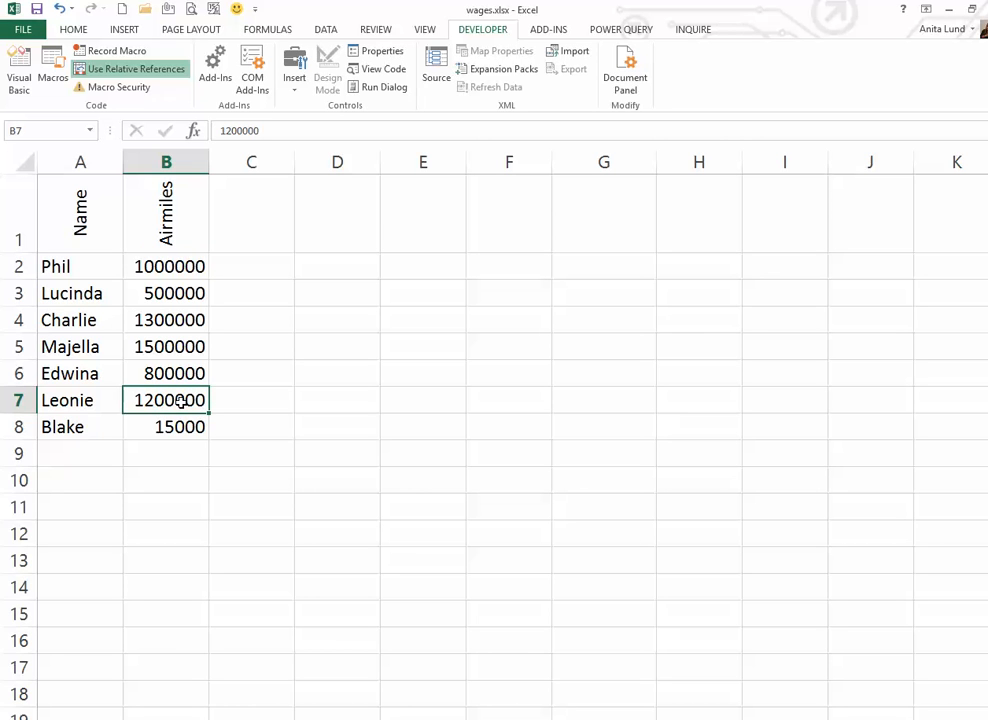
key("Down")
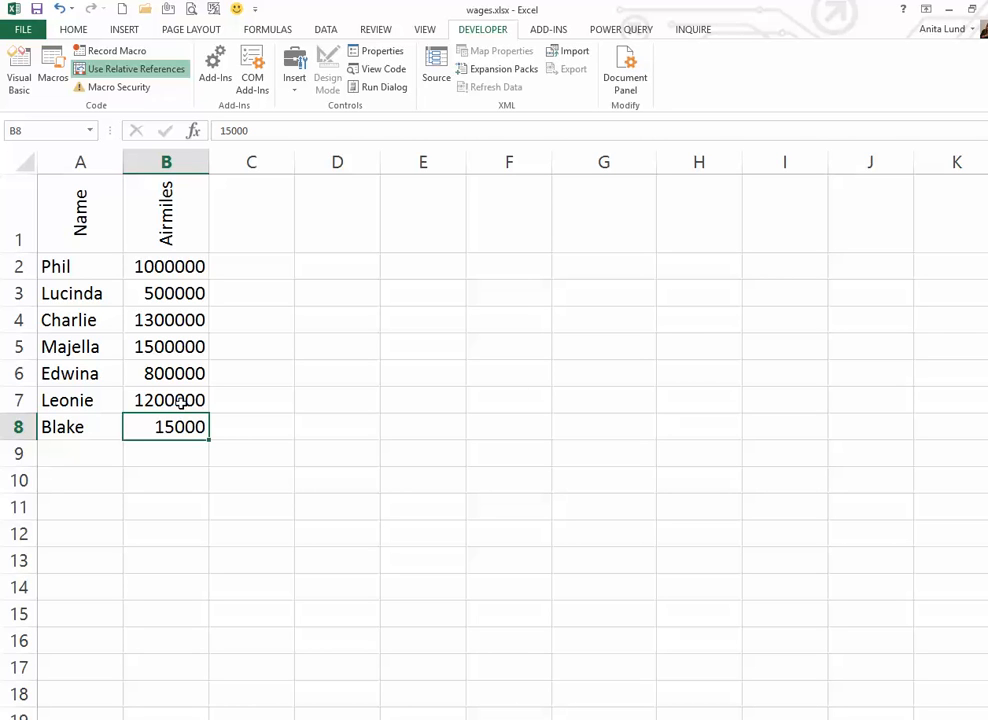
left_click(81, 207)
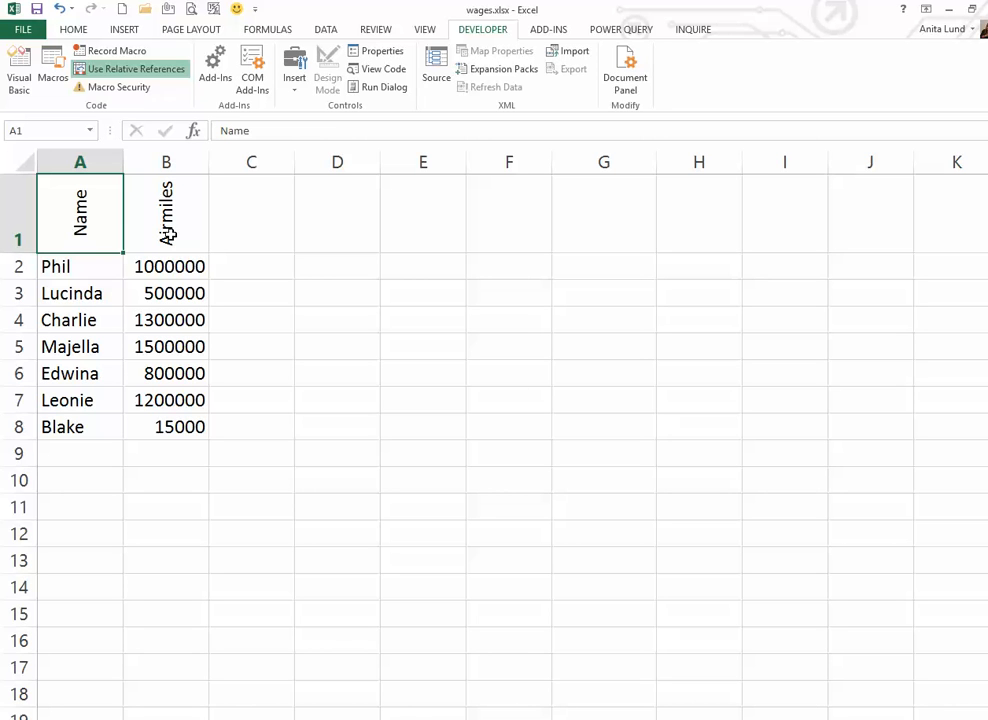
left_click(181, 400)
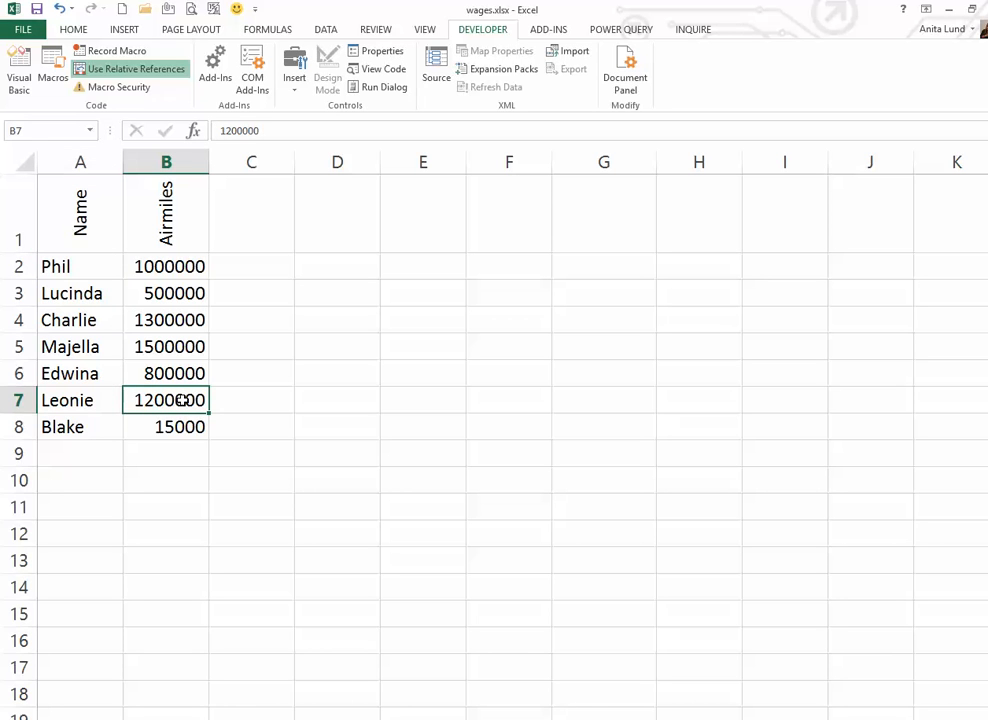
key("Down")
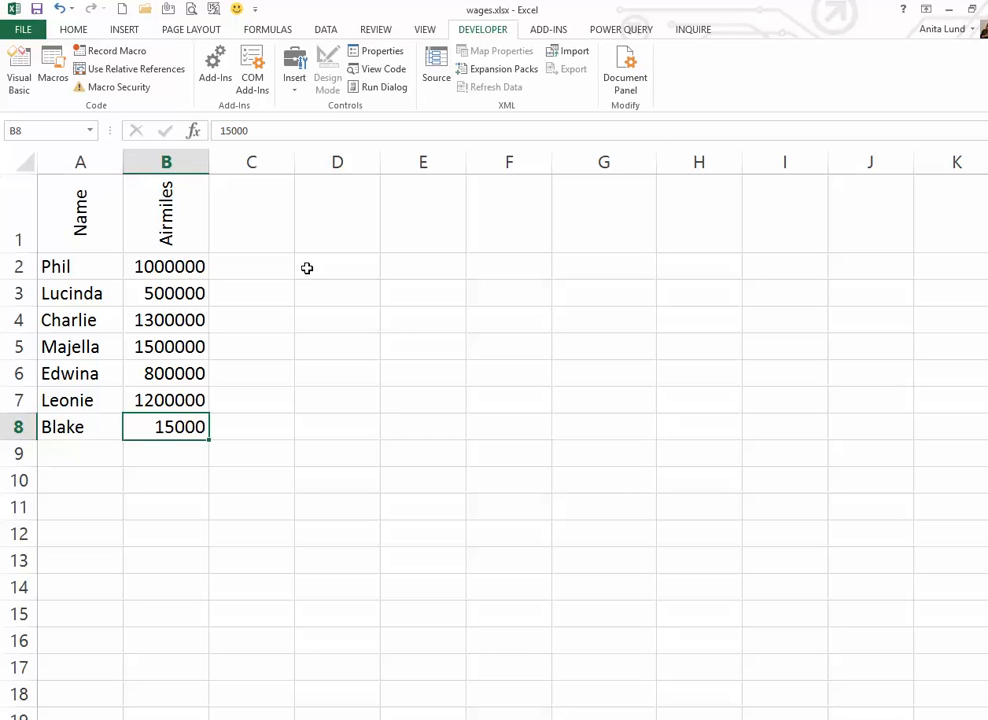
left_click(157, 70)
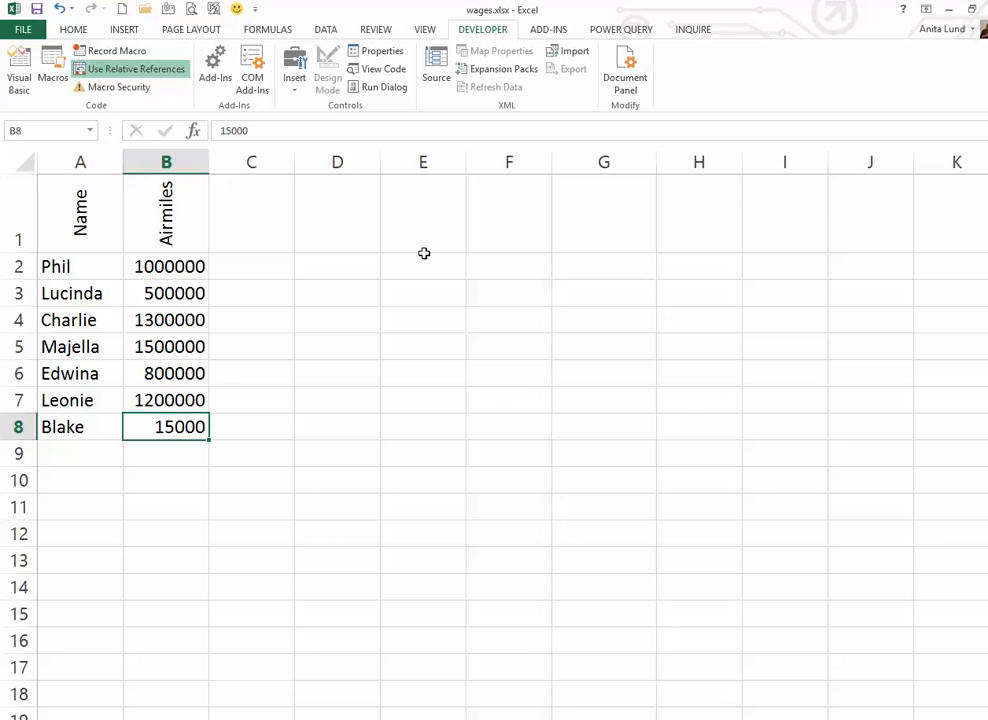
Step: From B2, record macro formatkm (Ctrl+Shift+F, Personal Macro Workbook), described as formatting values as kilometres
left_click(197, 267)
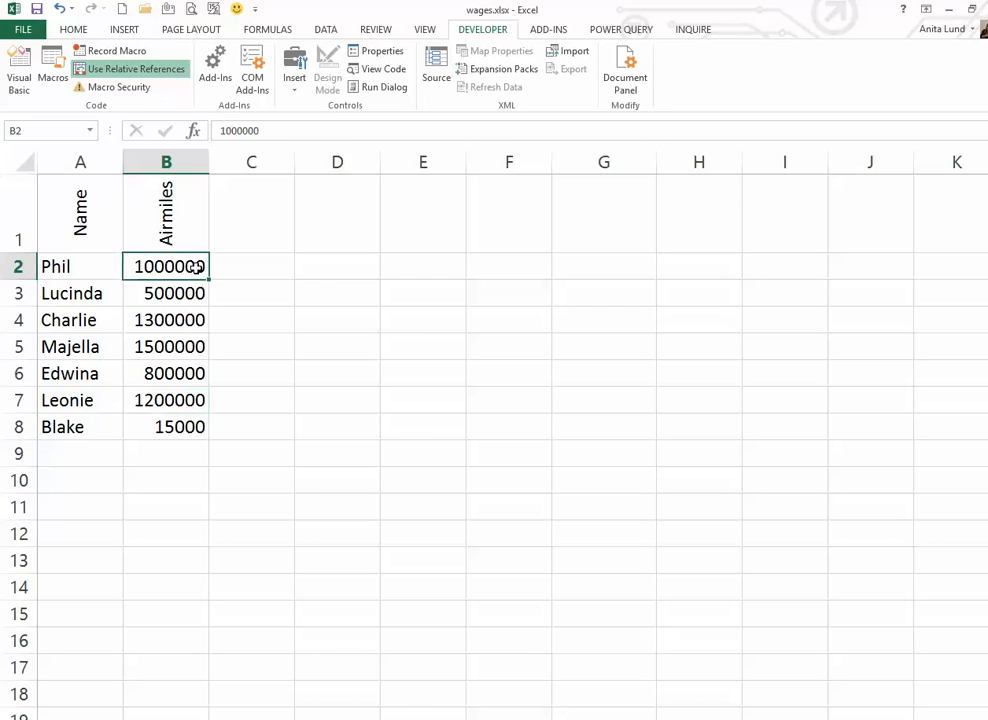
left_click(125, 52)
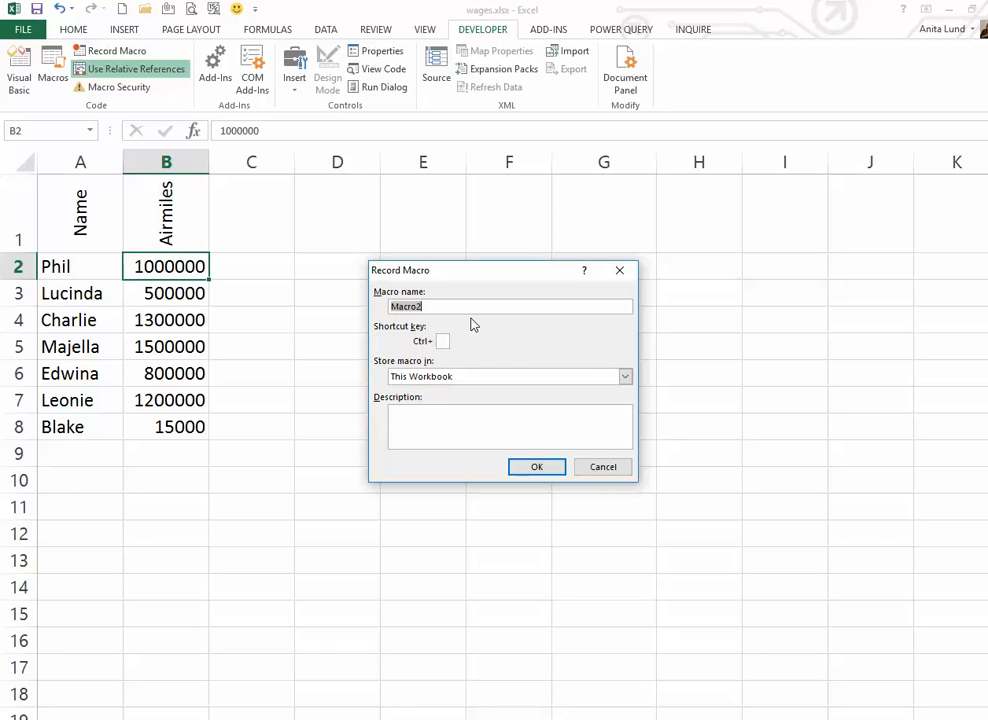
type("format")
type("km")
type("F")
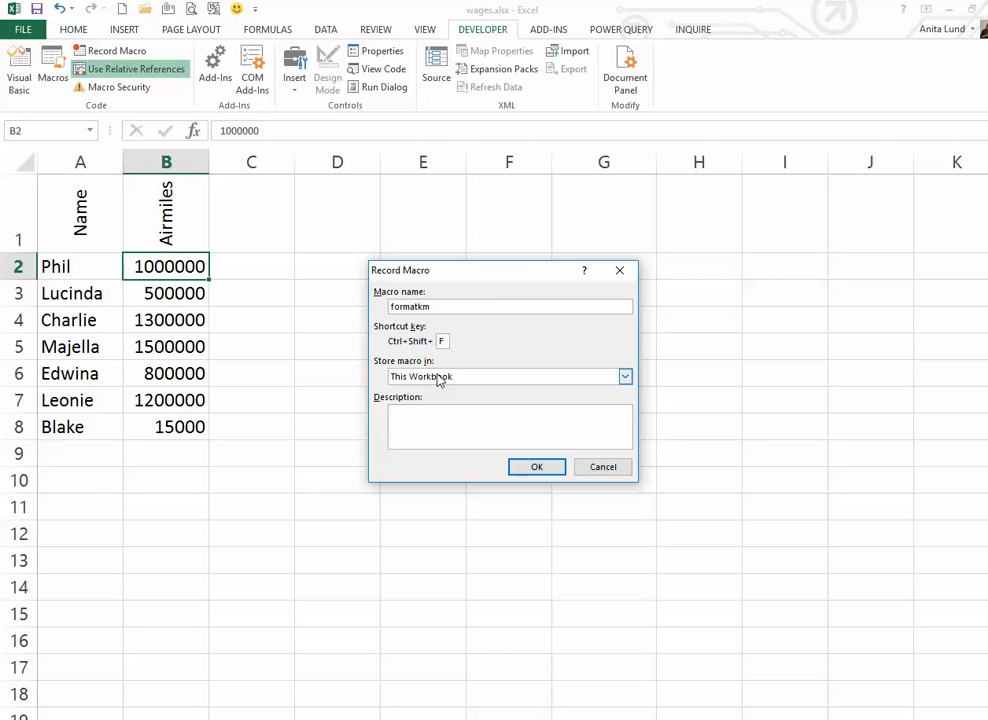
left_click(449, 378)
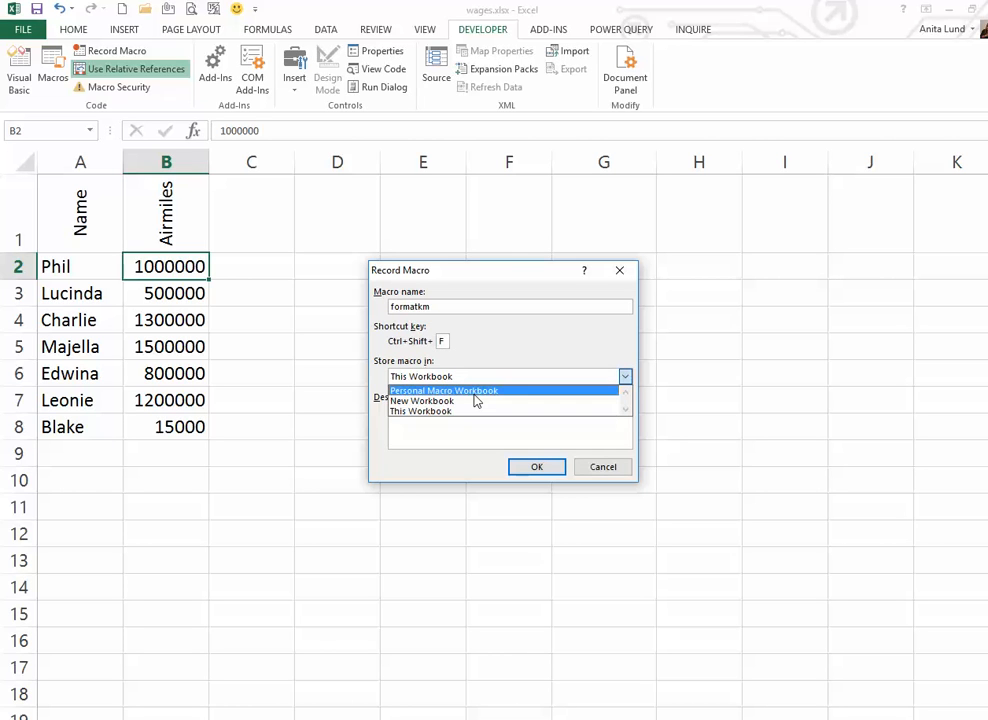
left_click(479, 391)
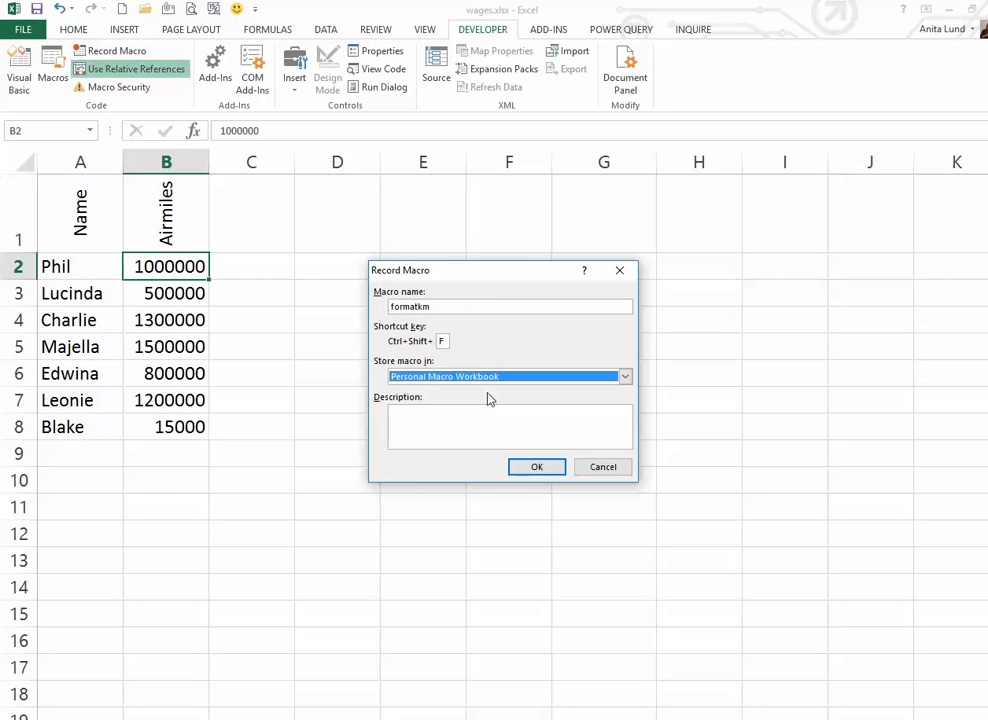
left_click(420, 418)
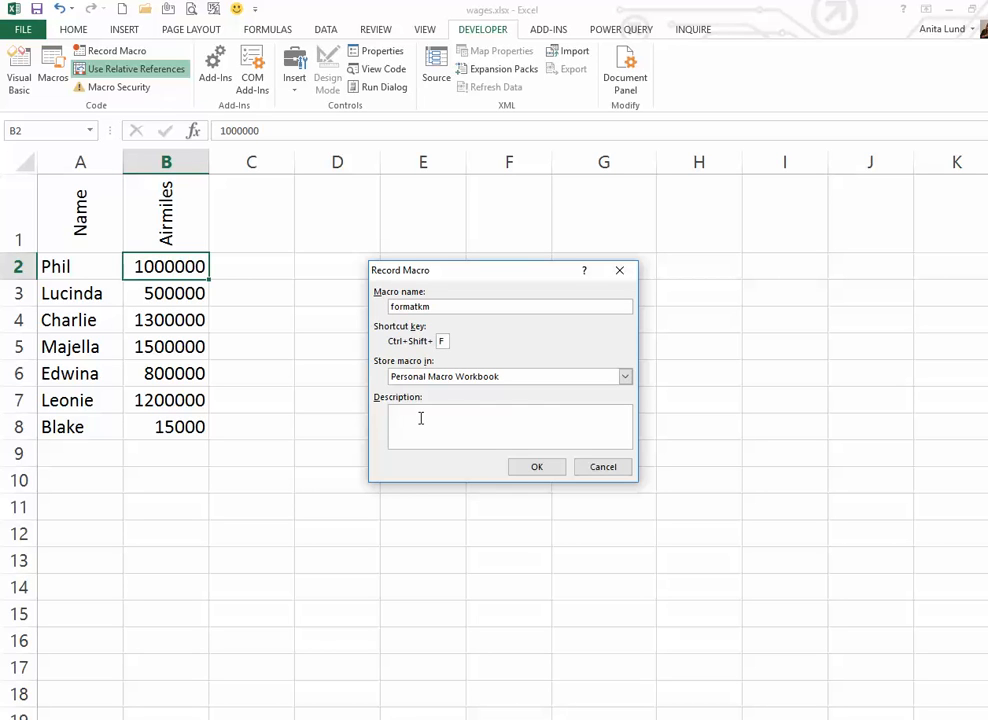
type("Format w")
type("alues as kilometrte")
key("BackSpace")
type("es")
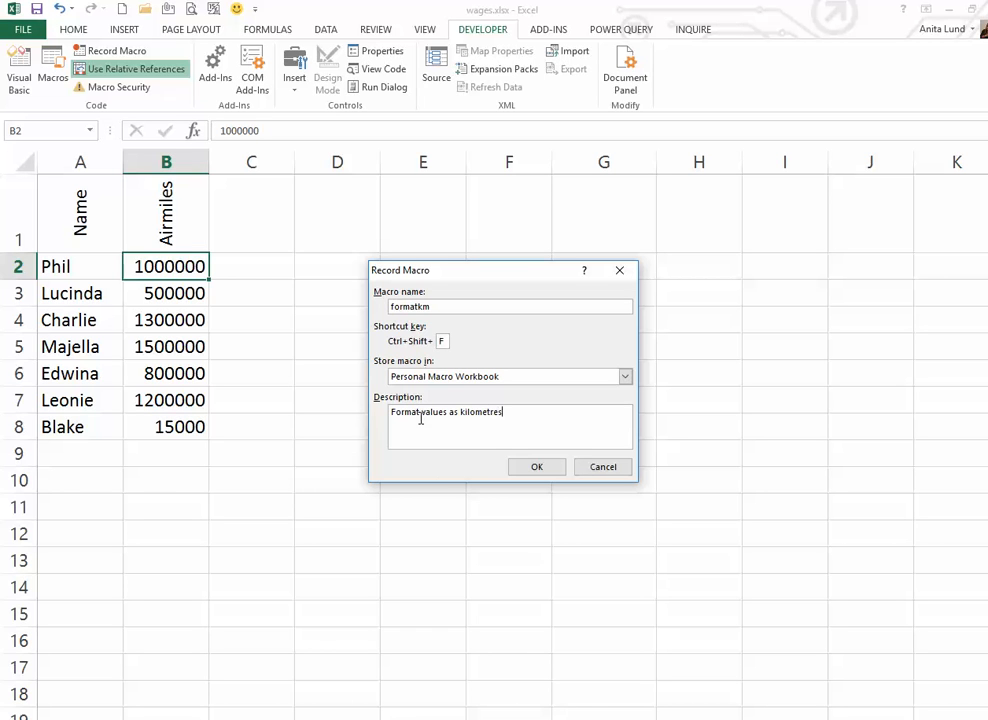
left_click(536, 468)
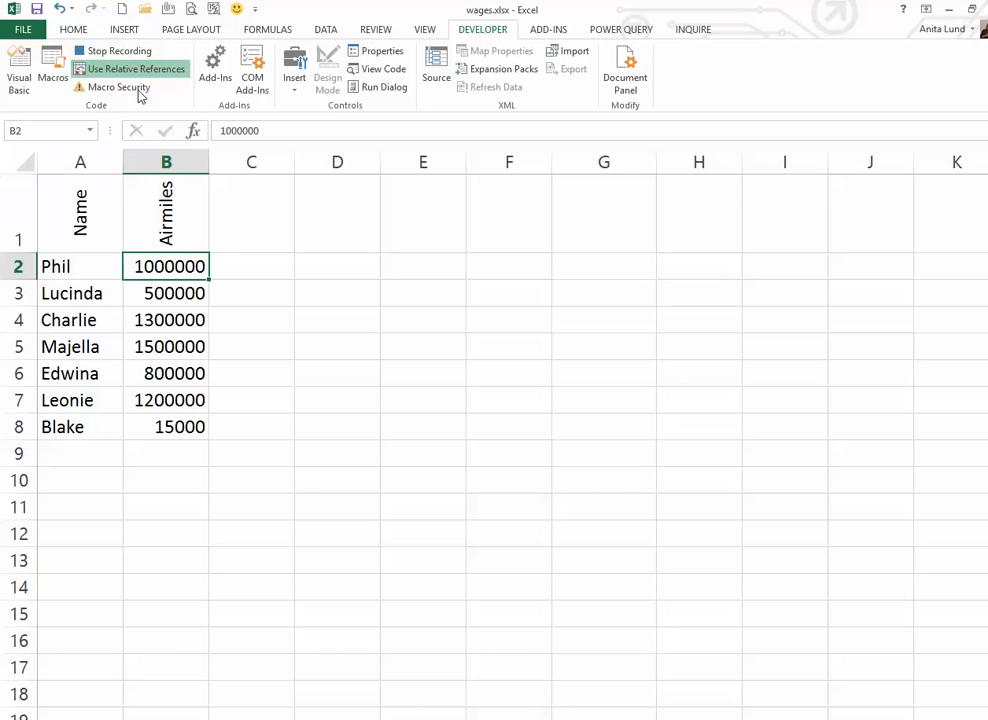
Step: Switch to the Home ribbon to reach the number formatting commands
left_click(80, 31)
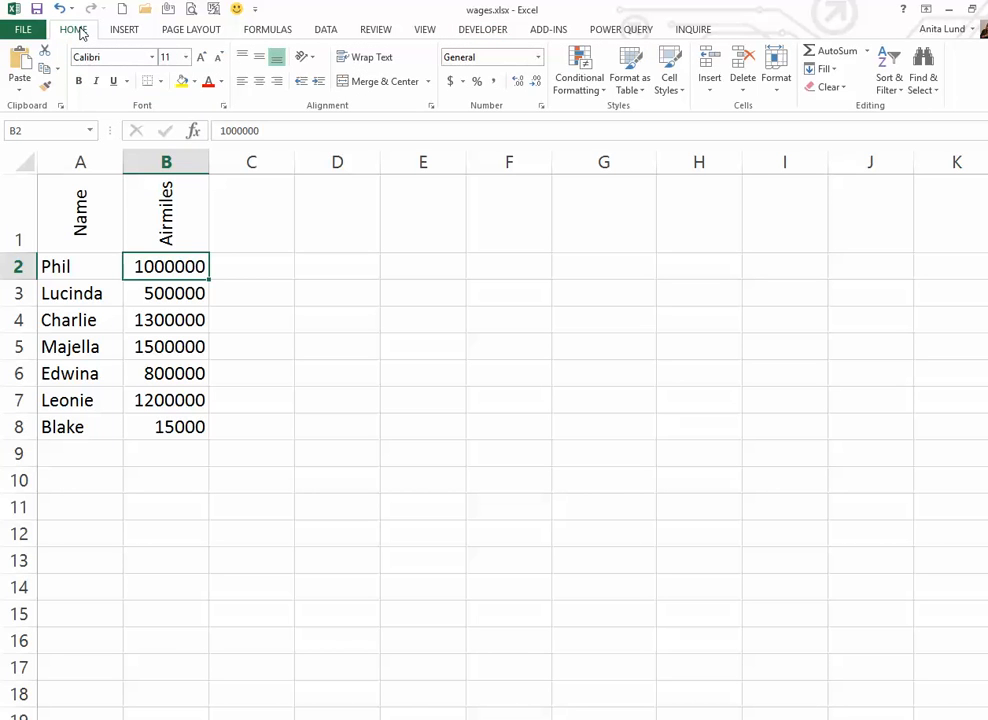
Step: Give B2 the custom number format 0"km" so it shows 1000000km
left_click(541, 106)
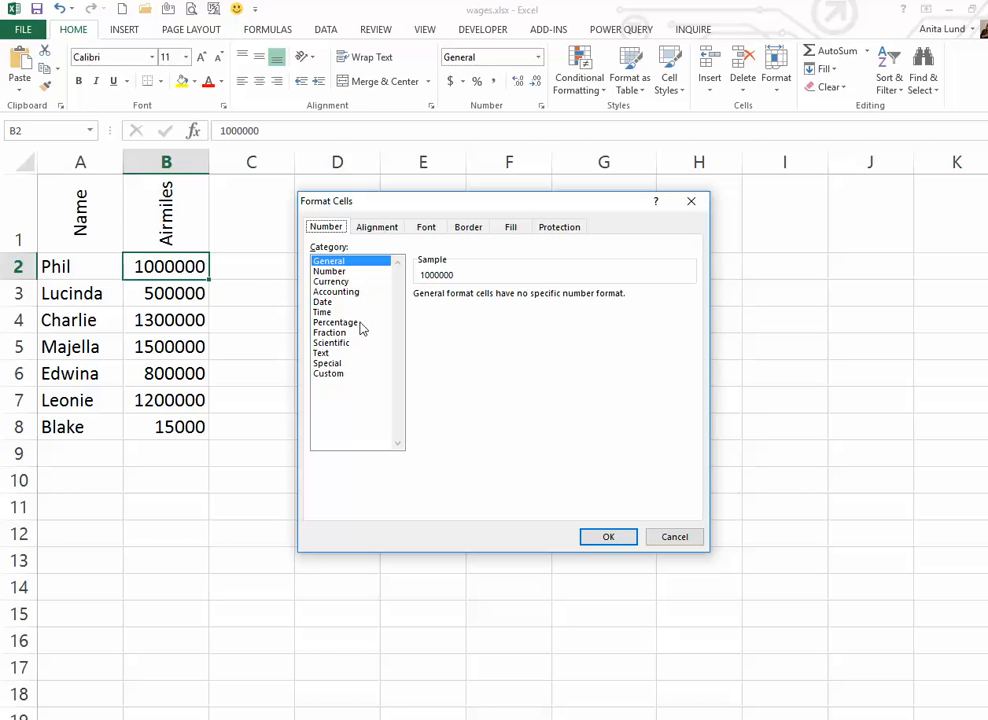
left_click(338, 375)
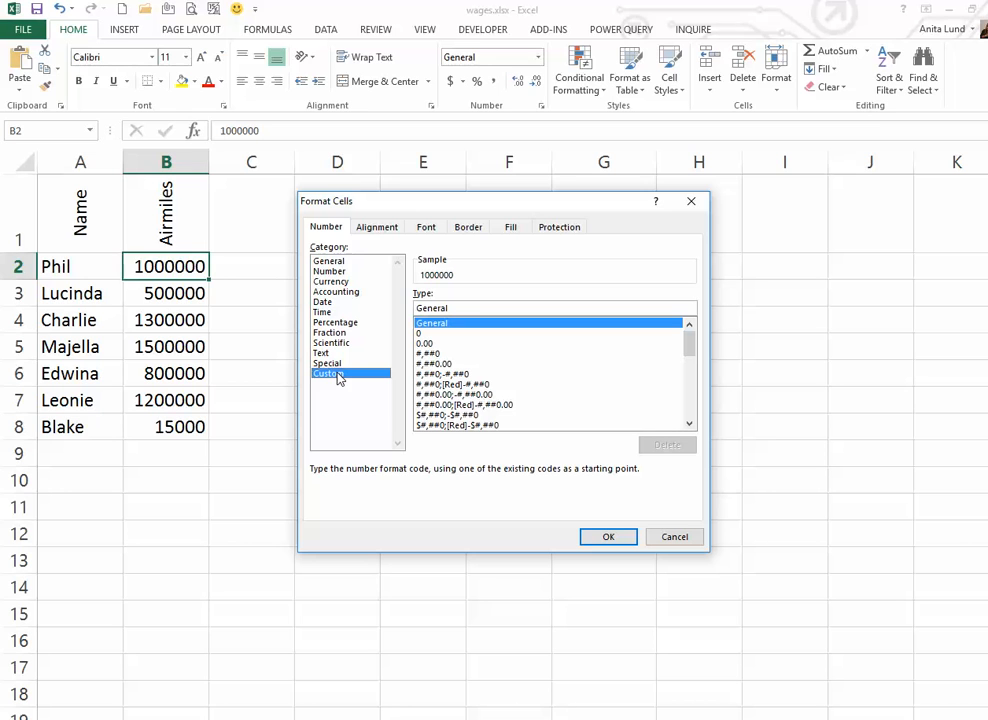
left_click(422, 333)
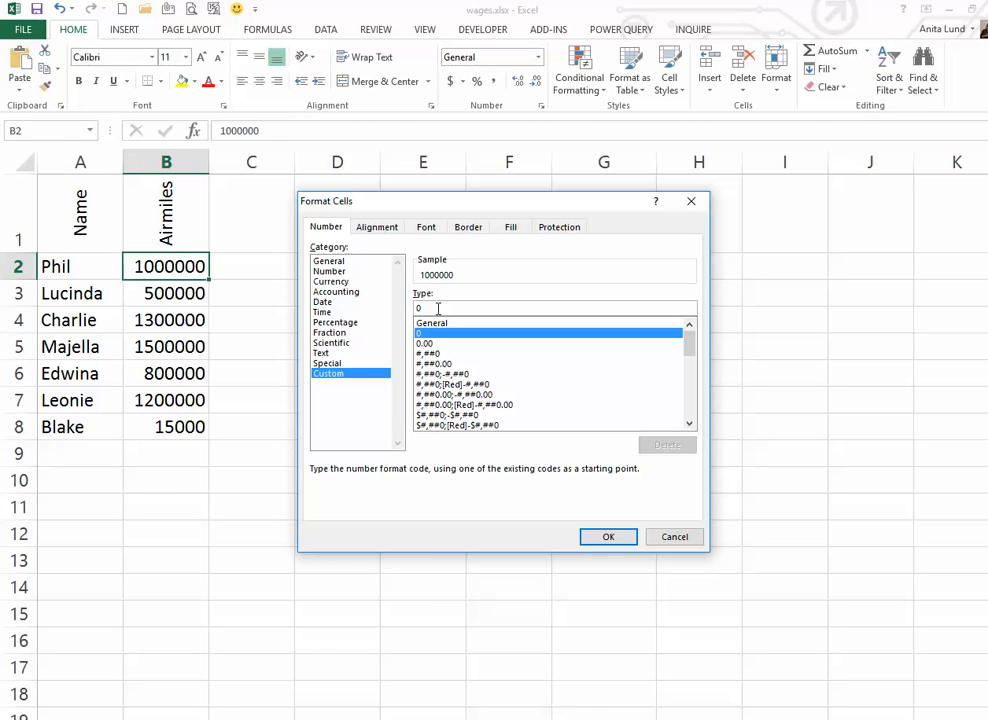
type("@")
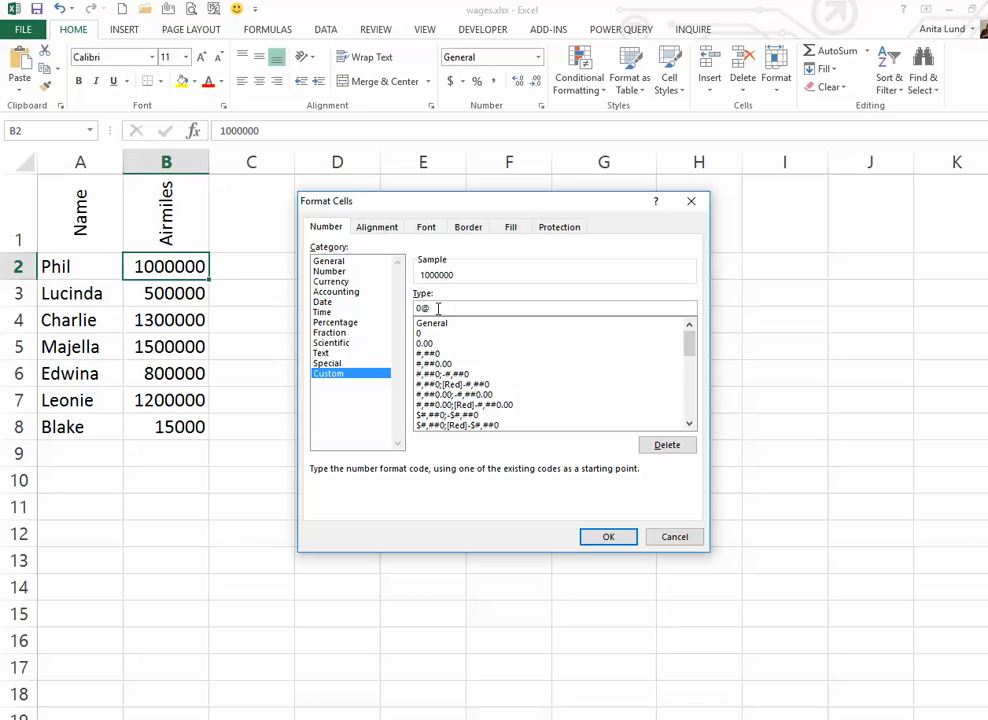
key("BackSpace")
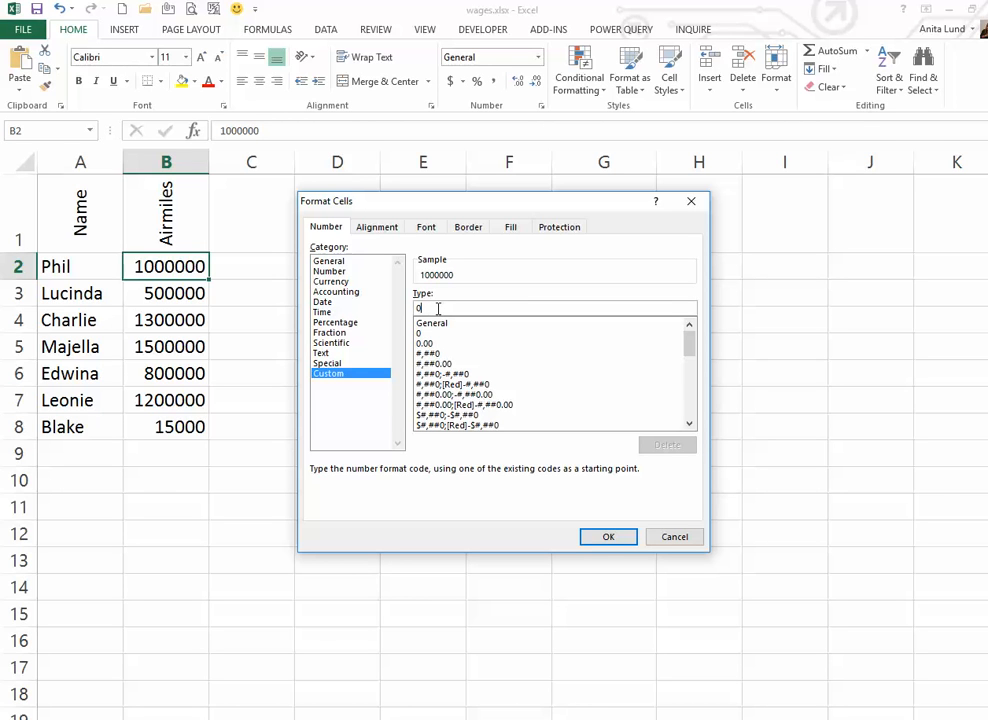
type("\"km")
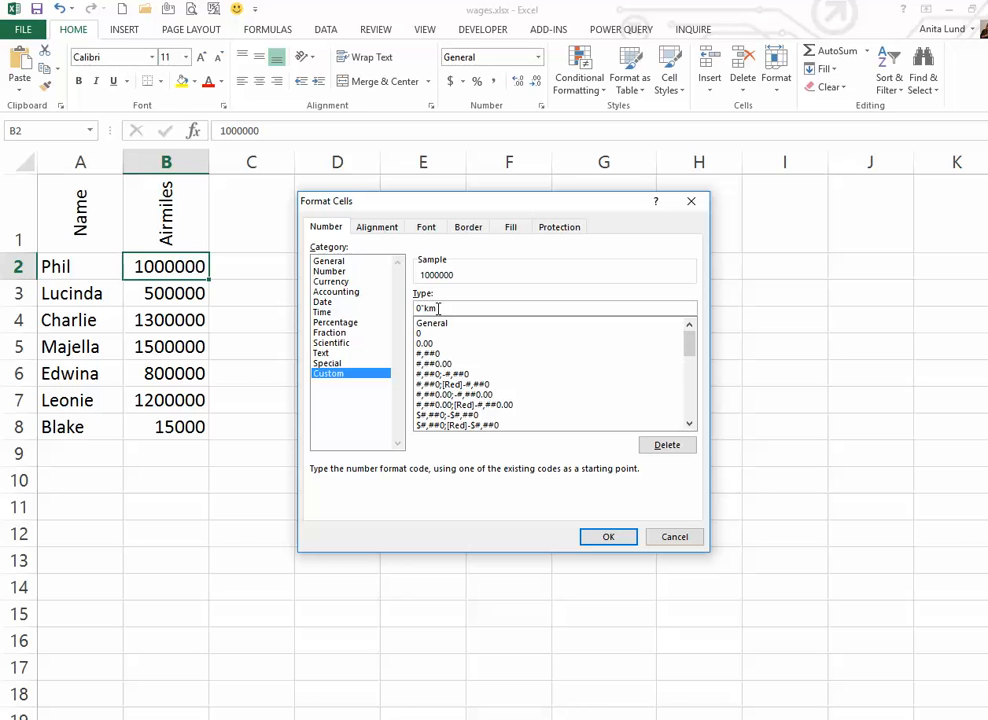
type("\"")
left_click(608, 538)
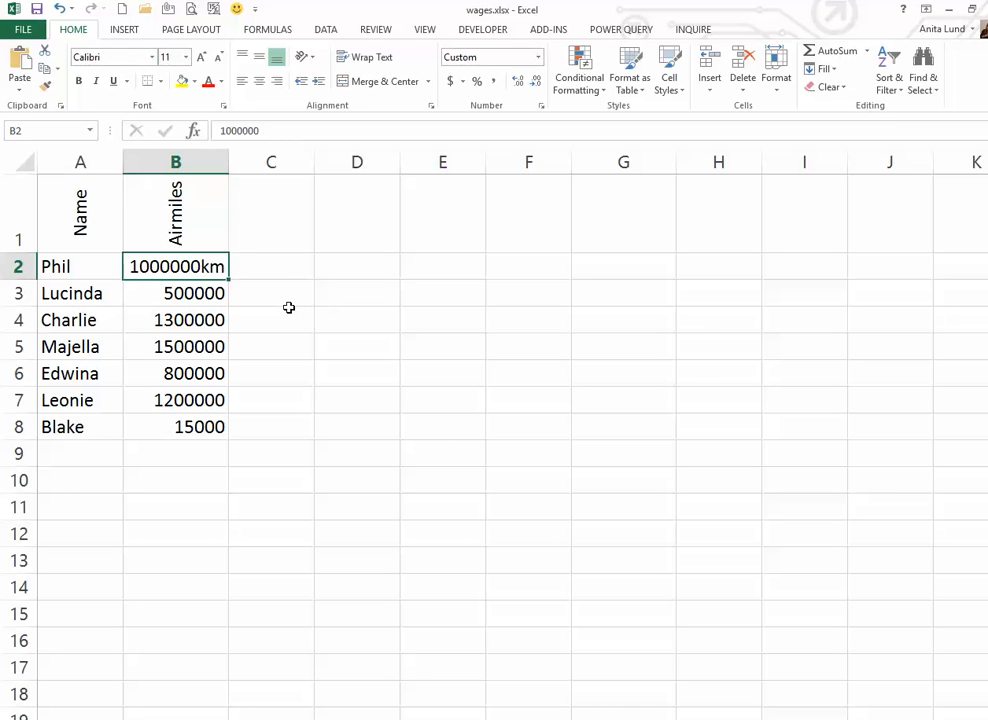
Step: Stop the macro recording and select cell B5 for testing
left_click(483, 32)
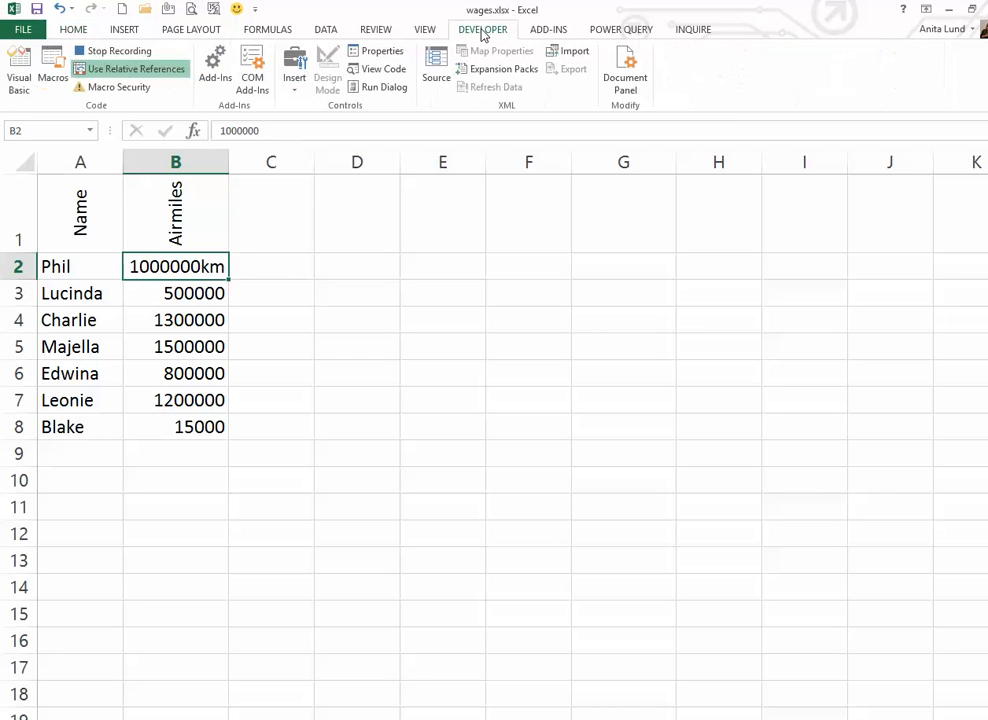
left_click(132, 52)
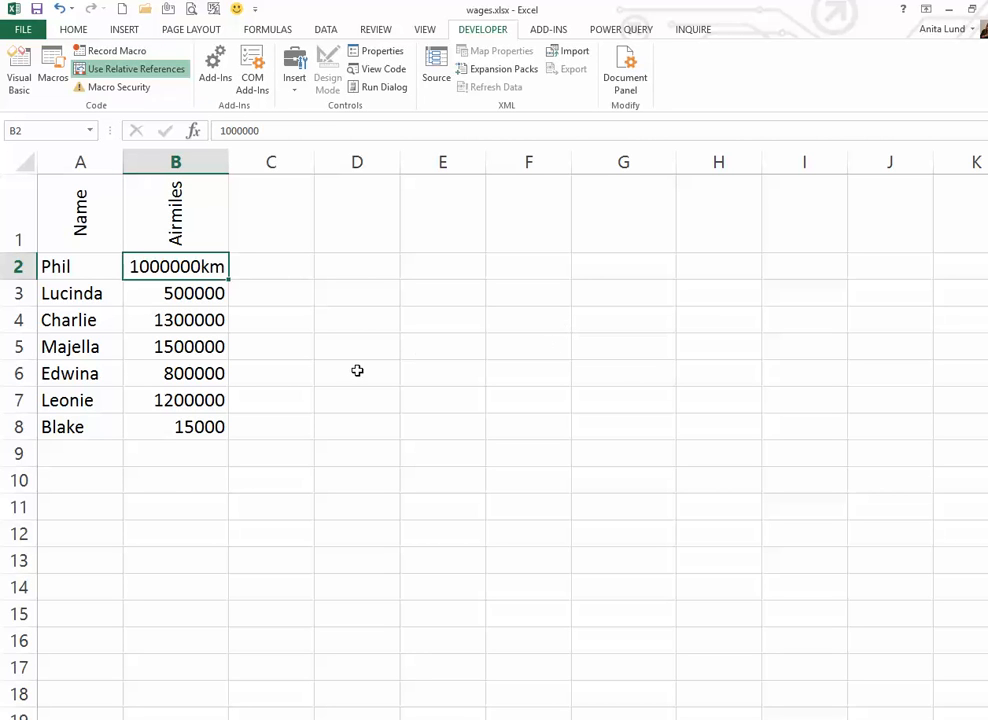
left_click(199, 347)
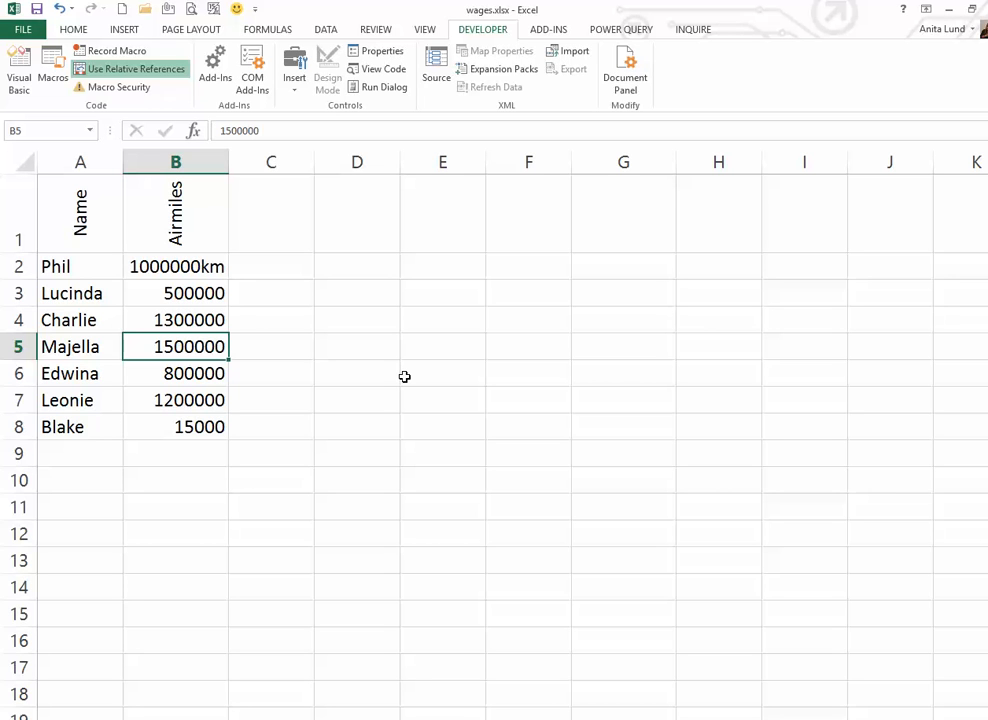
Step: Run formatkm on B5, B3:B4 and B6:B8, then return to B2 and toggle Use Relative References
key("ctrl+k")
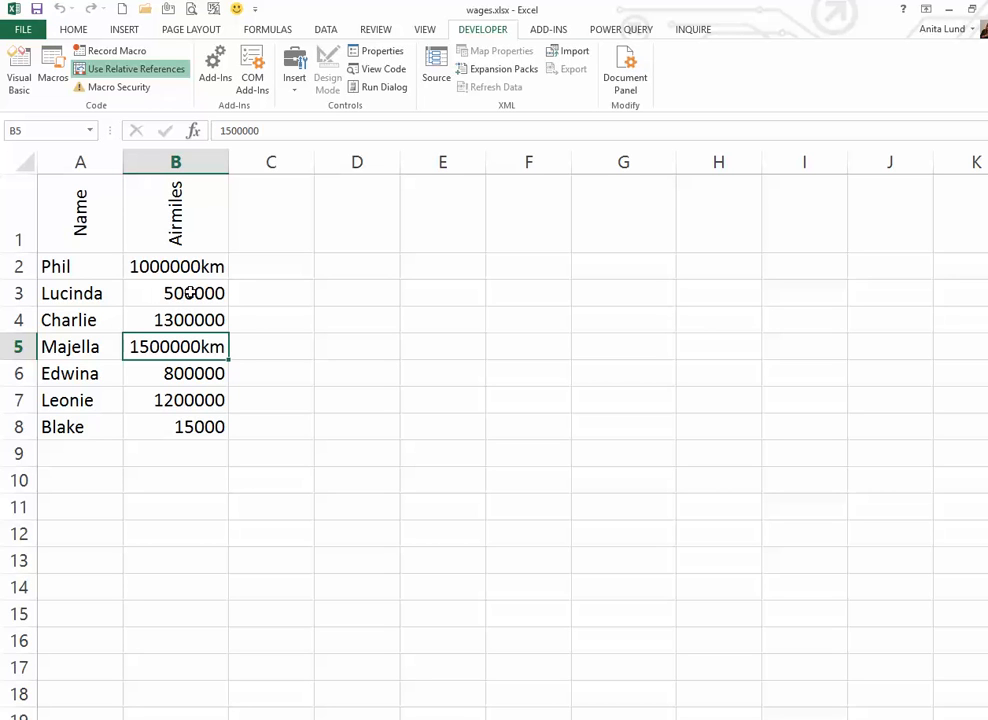
left_click_drag(190, 293, 188, 316)
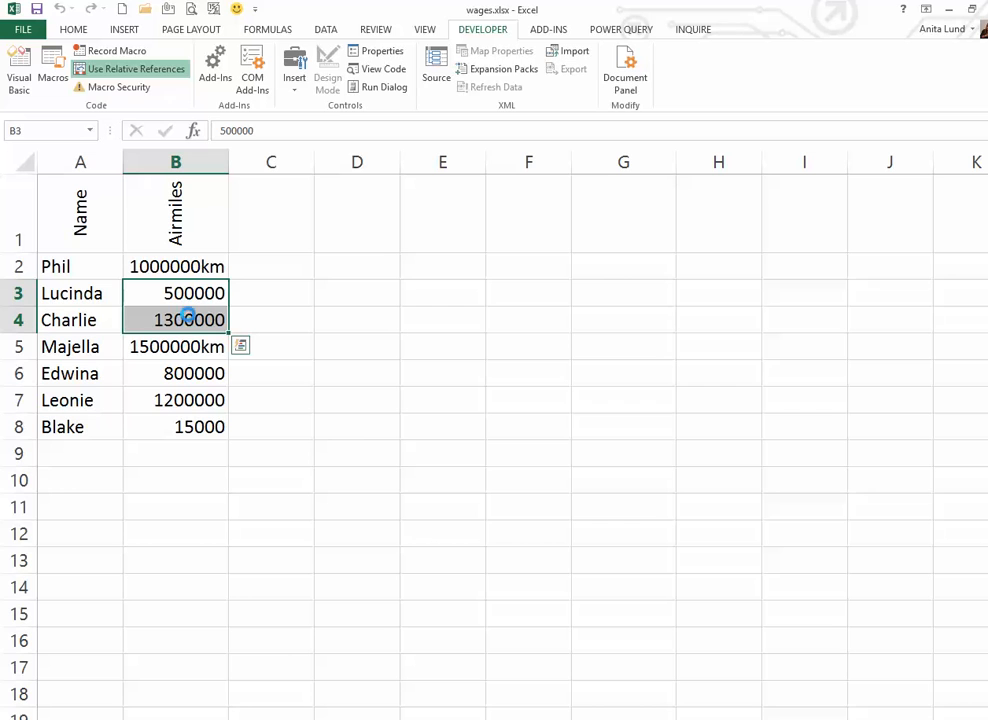
key("ctrl+k")
left_click_drag(203, 376, 206, 423)
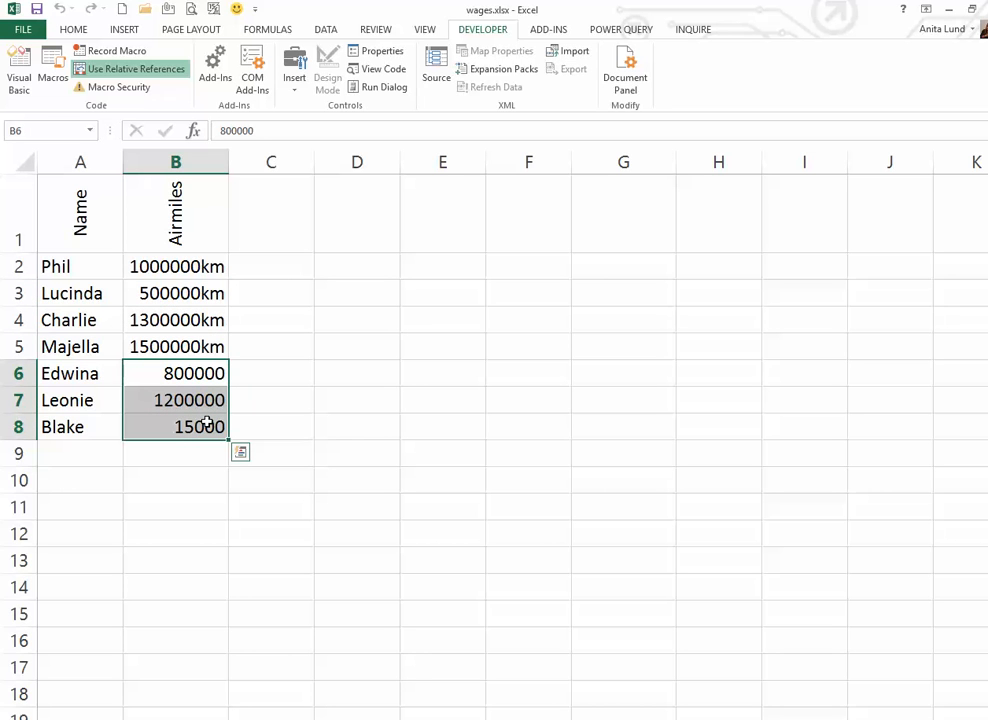
key("ctrl+k")
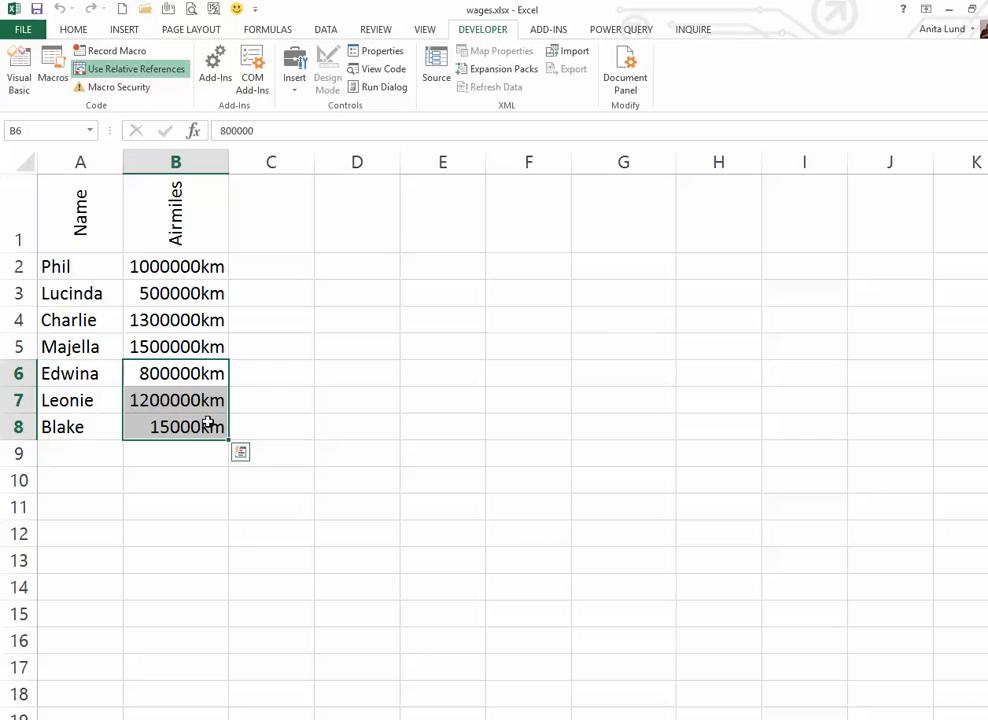
left_click(211, 267)
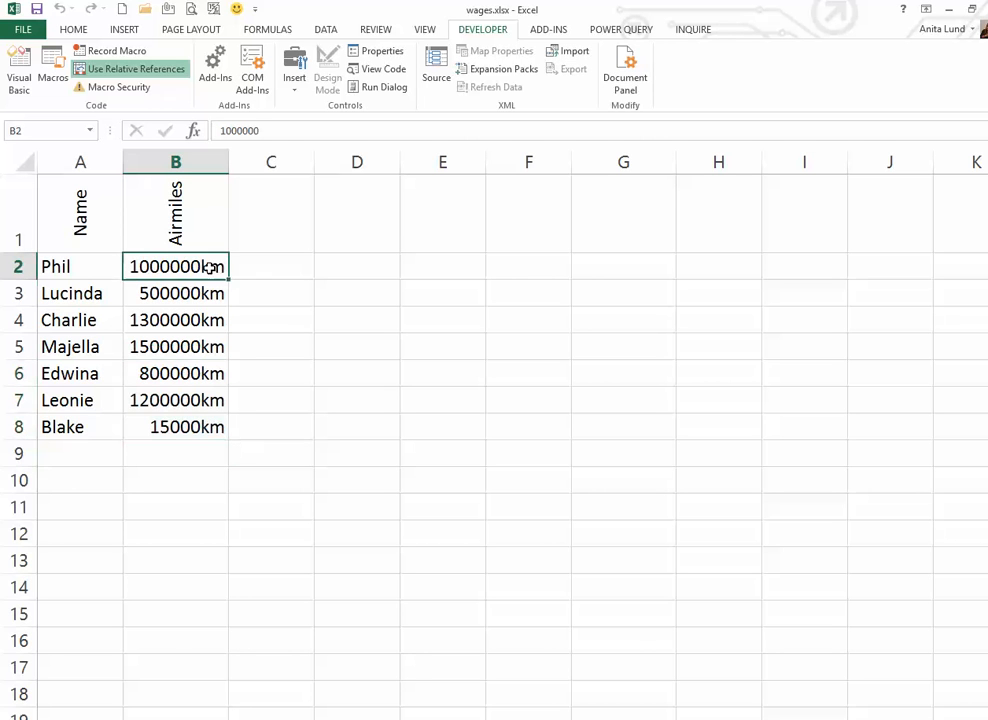
left_click(163, 70)
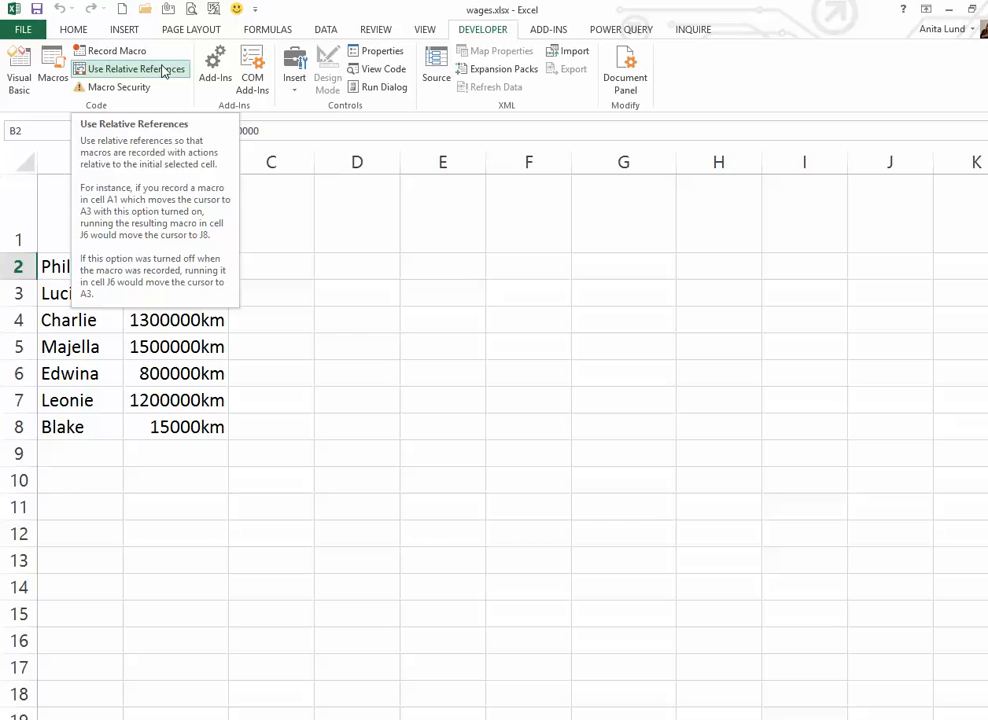